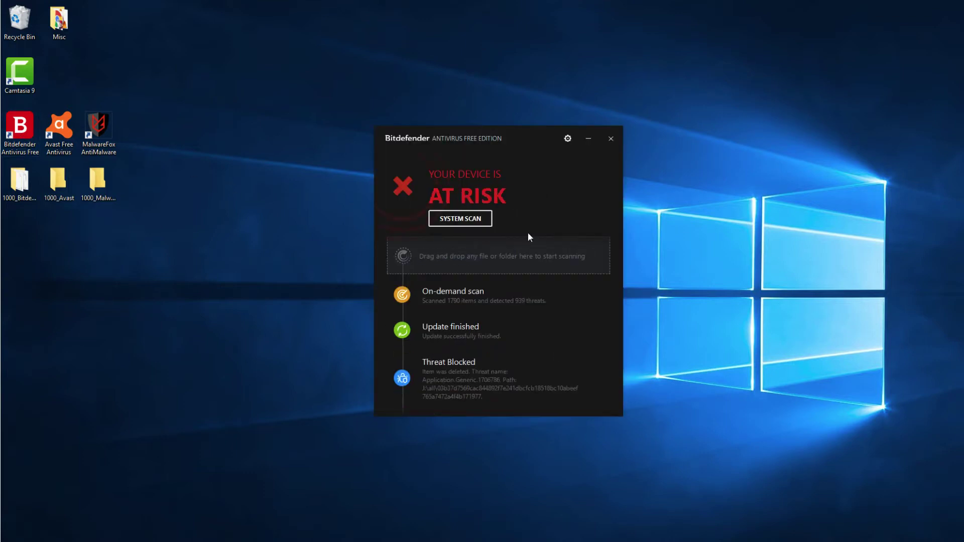
# - Verify Bitdefender's Protection Shield is off, review product and engine versions, then close Bitdefender
pyautogui.click(568, 138)
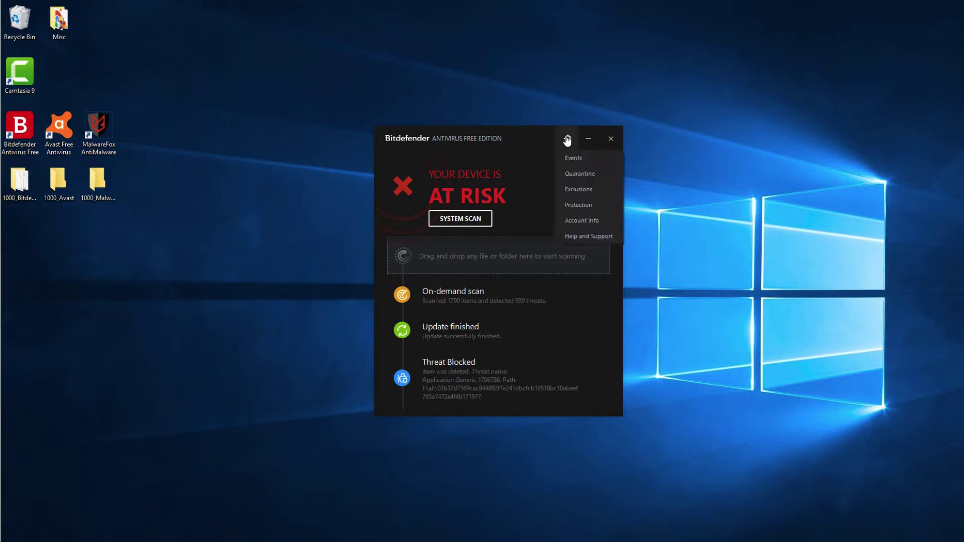
pyautogui.click(566, 205)
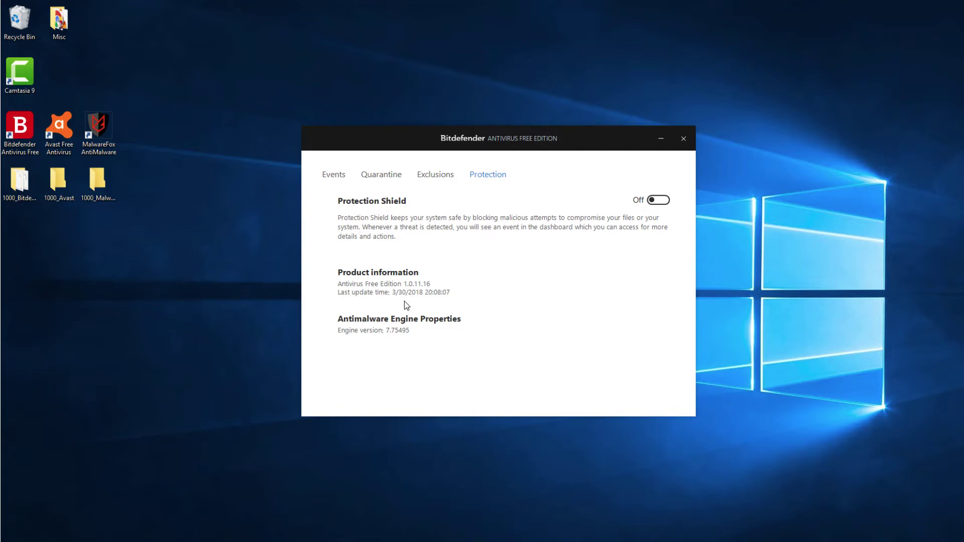
pyautogui.click(683, 140)
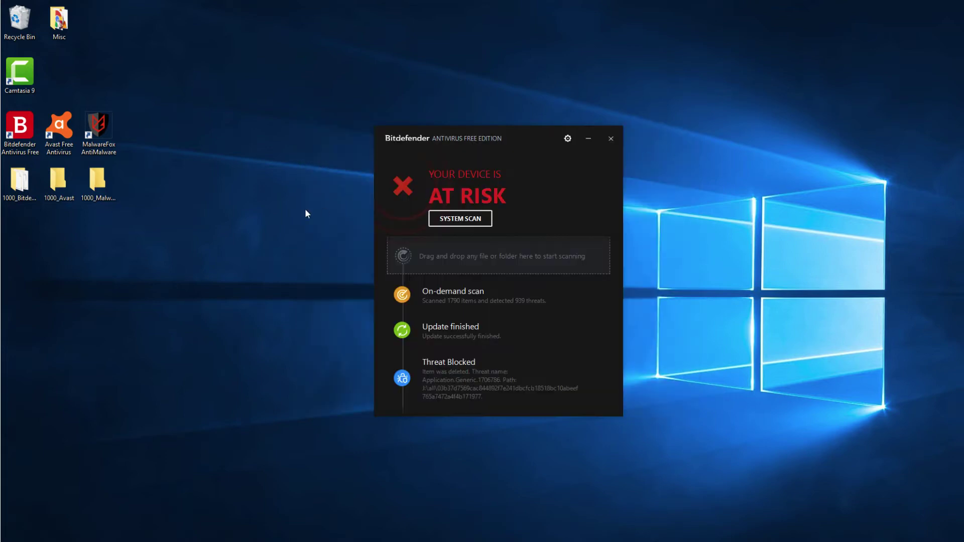
pyautogui.click(611, 139)
# - Check Avast's virus definition and program versions under Settings > Update, then close Avast
pyautogui.doubleClick(69, 144)
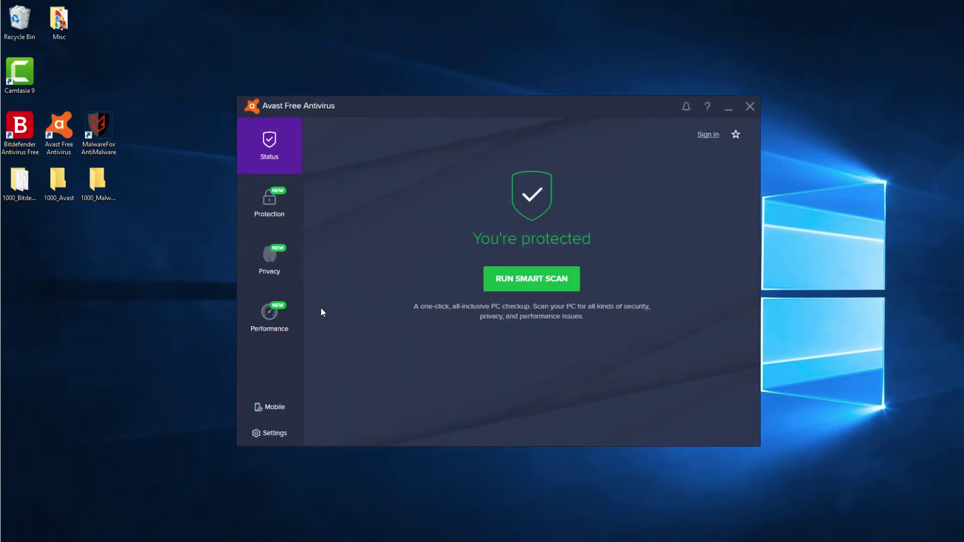
pyautogui.click(275, 435)
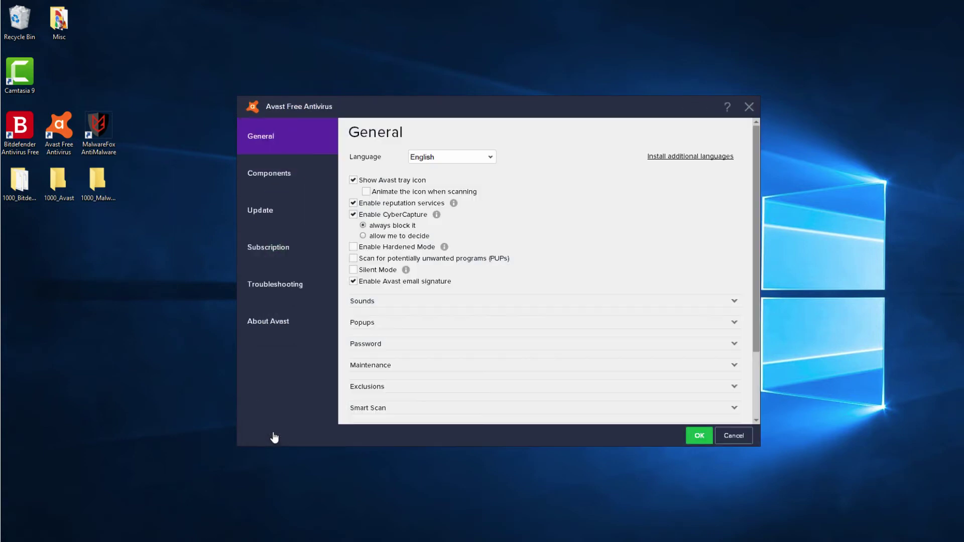
pyautogui.click(271, 213)
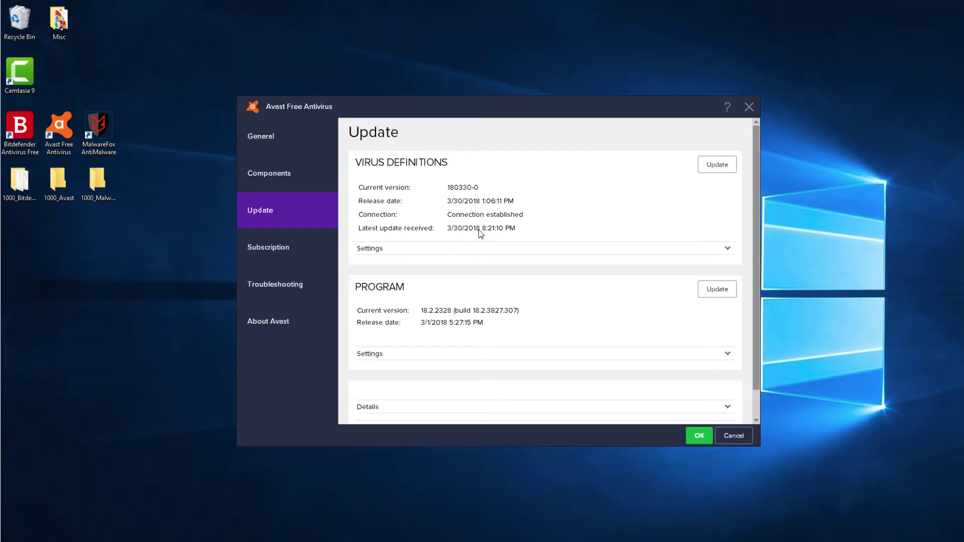
pyautogui.click(749, 107)
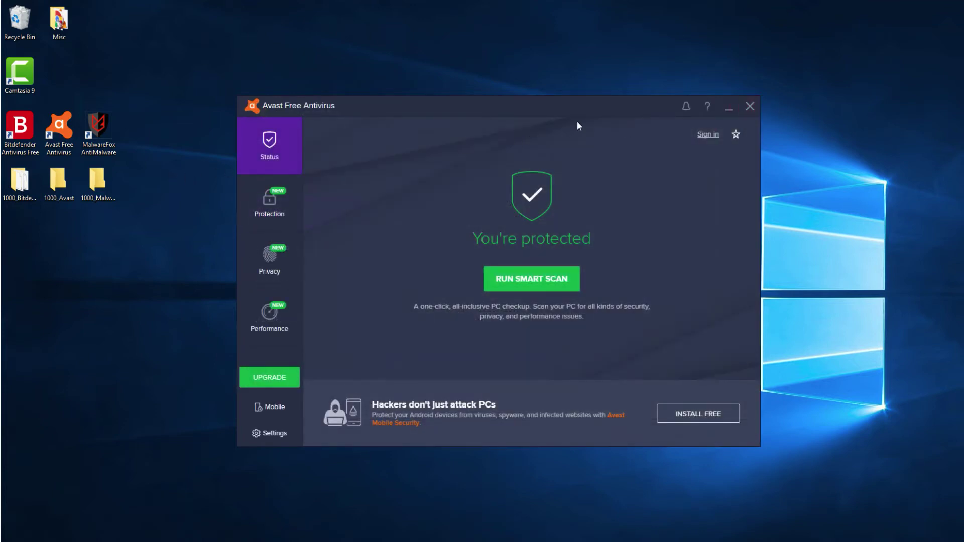
pyautogui.click(750, 107)
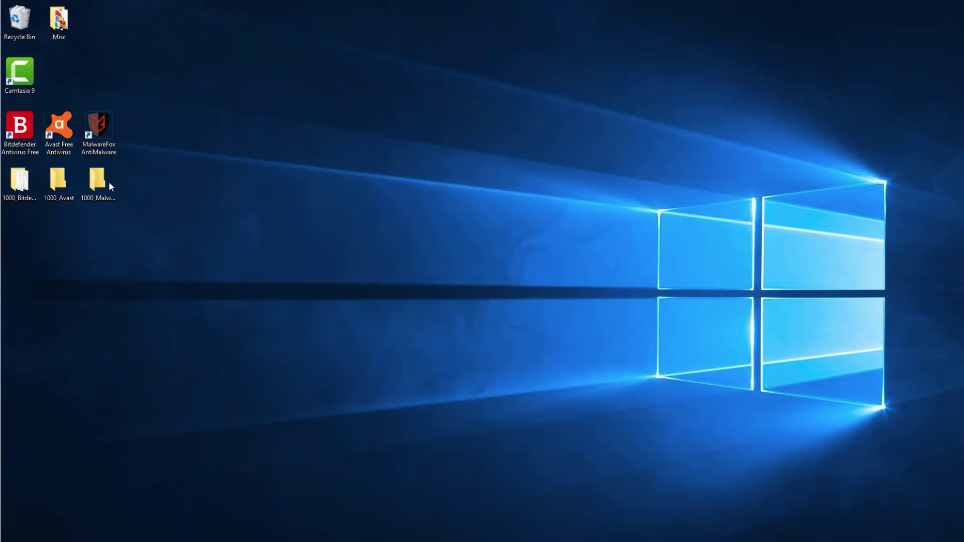
# - Open and close MalwareFox, then open the 1000_Bitdefender folder
pyautogui.doubleClick(106, 137)
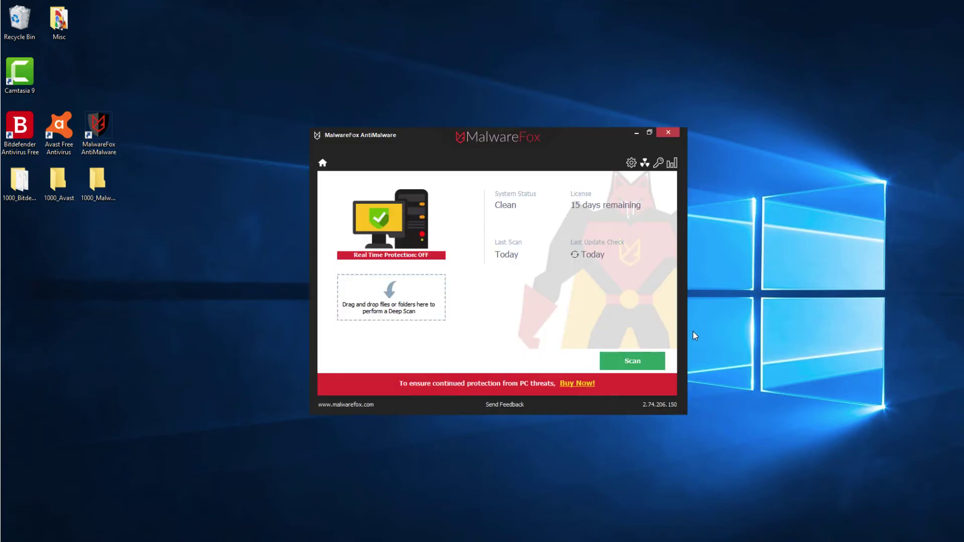
pyautogui.click(669, 134)
pyautogui.doubleClick(24, 185)
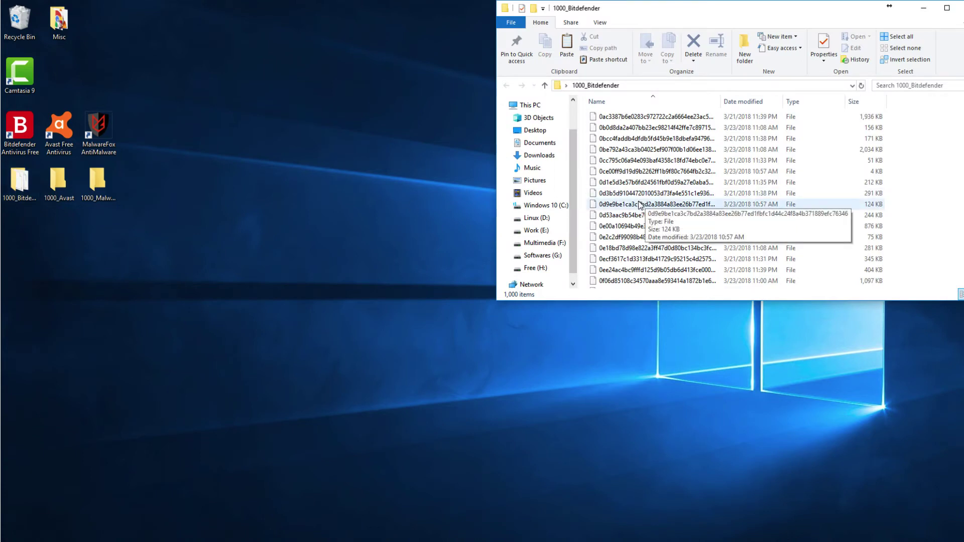
# - Copy all 1,000 sample files from the 1000_Bitdefender folder
pyautogui.rightClick(916, 148)
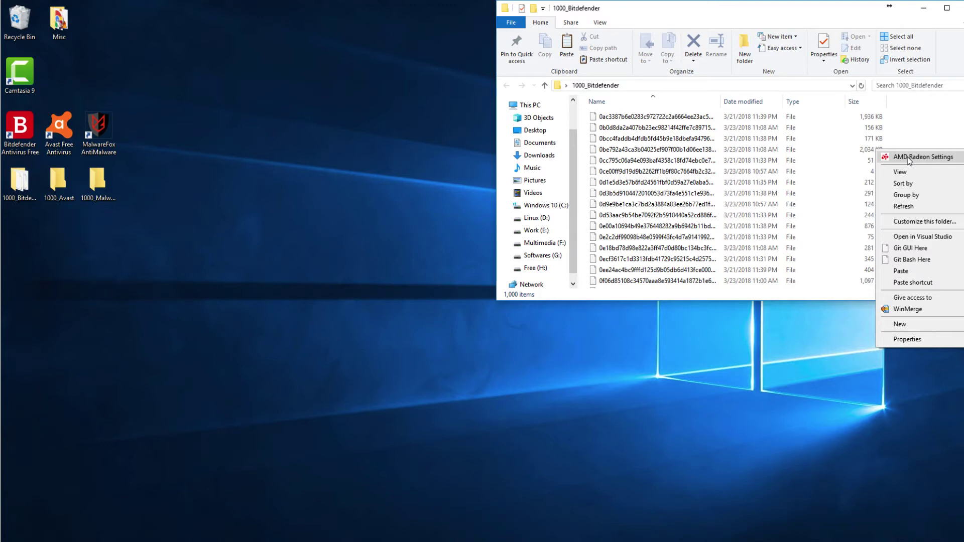
pyautogui.click(912, 119)
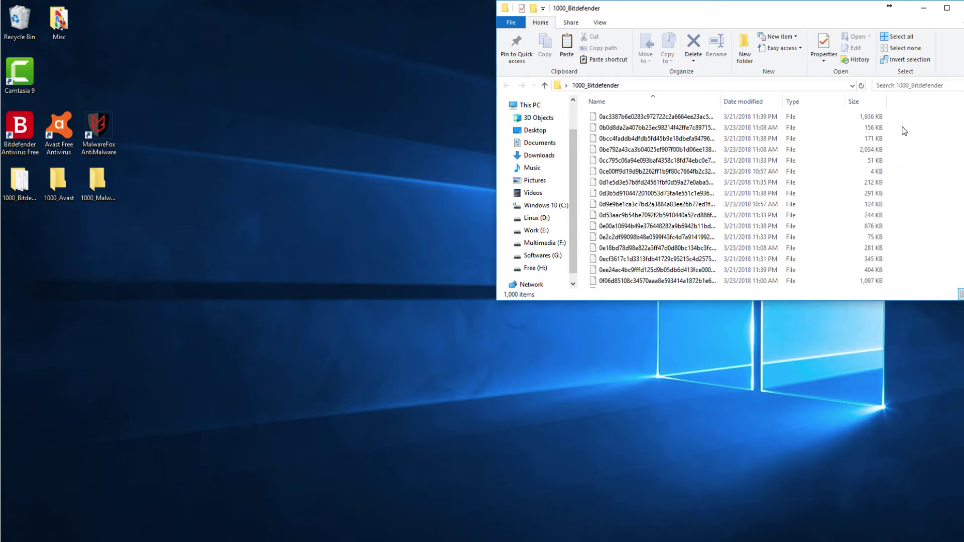
pyautogui.hotkey('ctrl', 'a')
pyautogui.rightClick(867, 158)
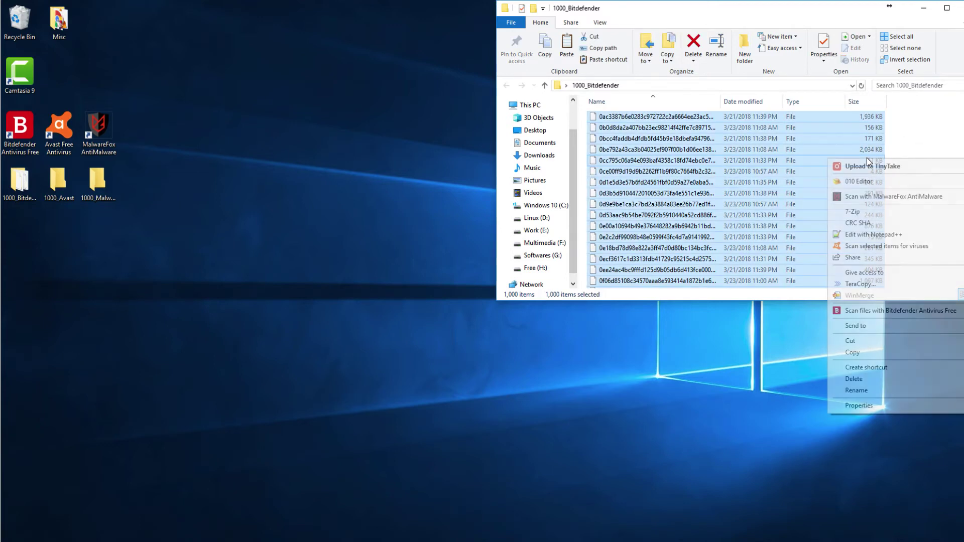
pyautogui.click(853, 352)
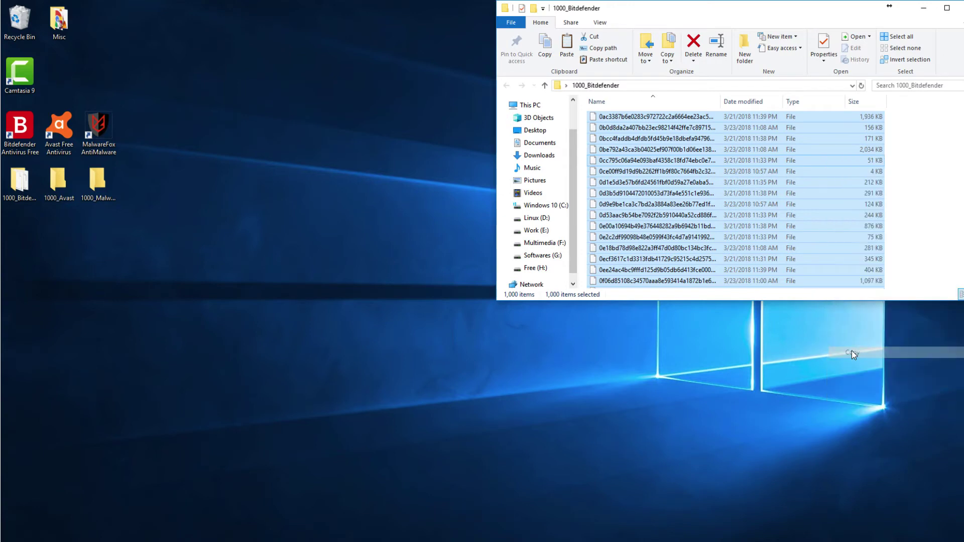
pyautogui.hotkey('alt', 'F4')
# - Paste the 1,000 copied files into the 1000_Avast folder
pyautogui.doubleClick(58, 180)
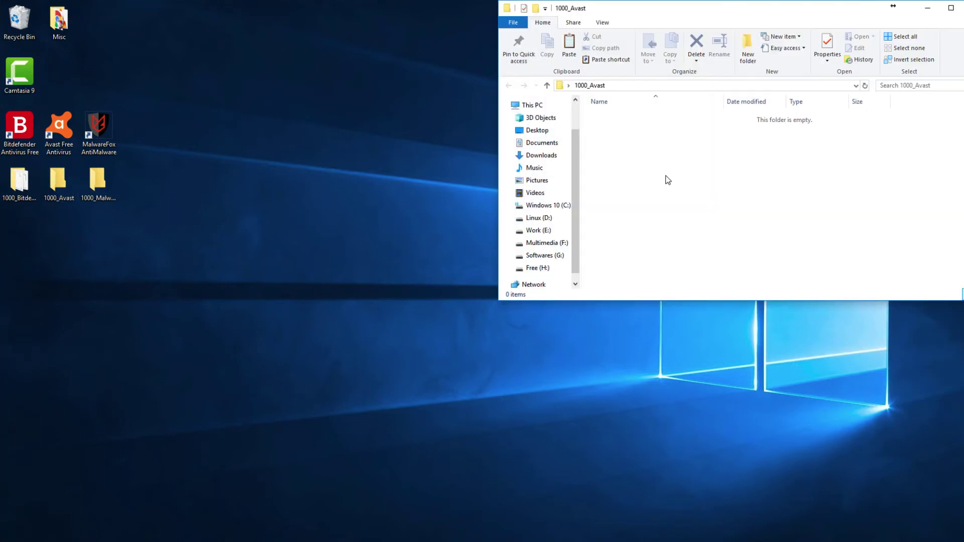
pyautogui.rightClick(666, 175)
pyautogui.click(691, 298)
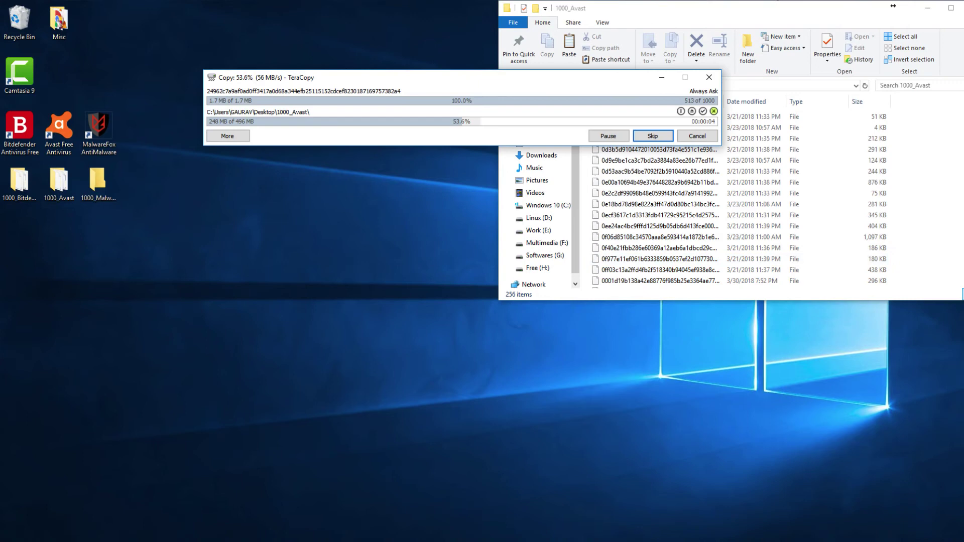
pyautogui.hotkey('alt', 'F4')
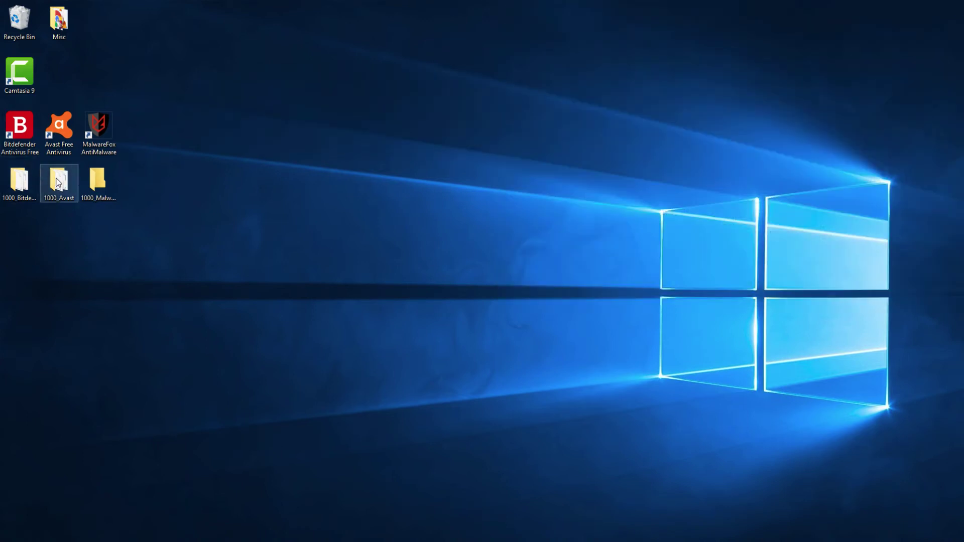
# - Paste the same 1,000 files into the 1000_Malwarefox folder
pyautogui.click(99, 181)
pyautogui.doubleClick(108, 185)
pyautogui.rightClick(687, 182)
pyautogui.click(693, 304)
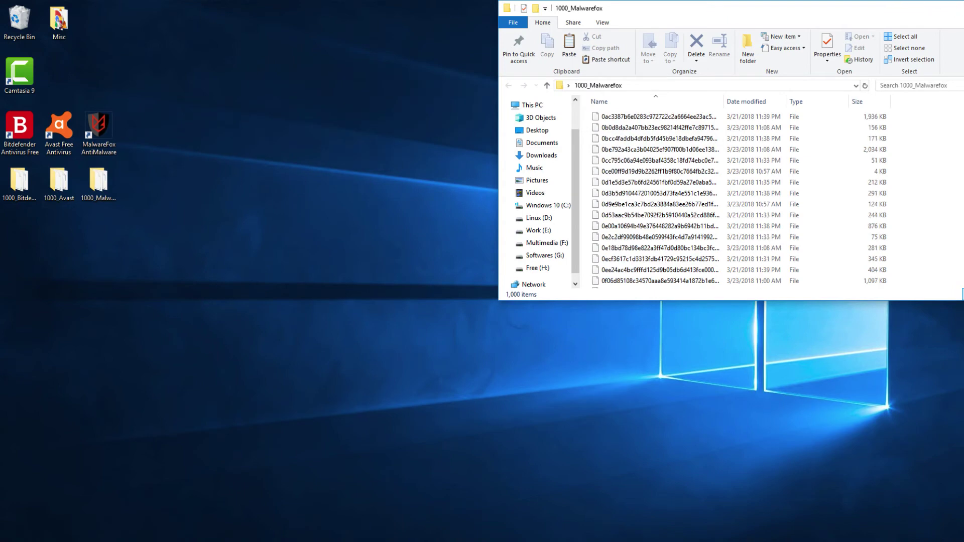
# - Run a Bitdefender scan on the 1000_Bitdefender folder
pyautogui.hotkey('alt', 'F4')
pyautogui.rightClick(16, 187)
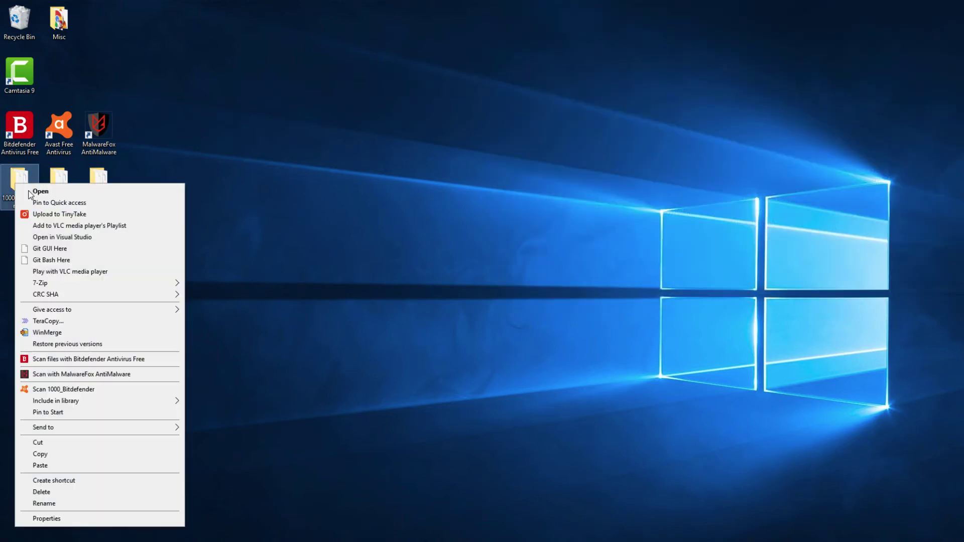
pyautogui.click(80, 359)
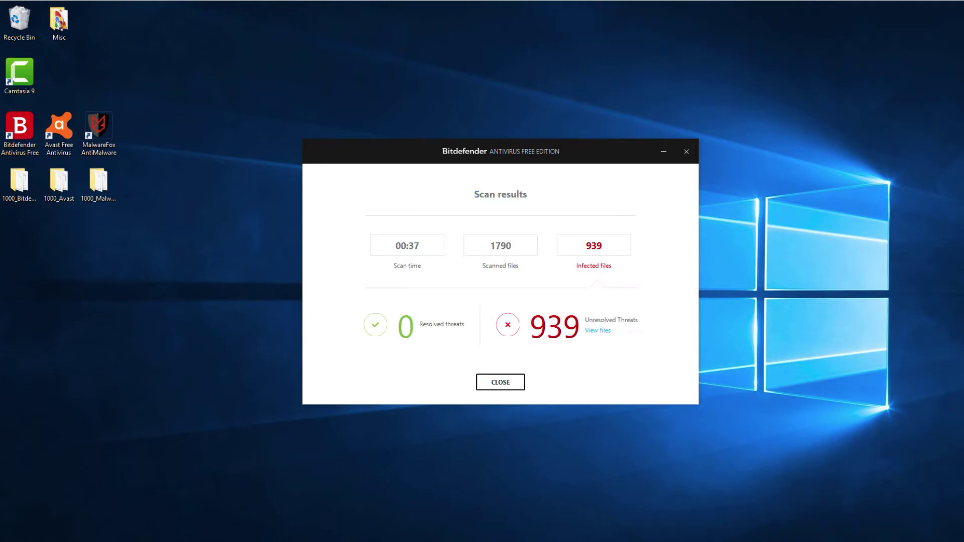
# - Move all 939 detected threats to quarantine and close the scan results
pyautogui.click(598, 334)
pyautogui.click(630, 205)
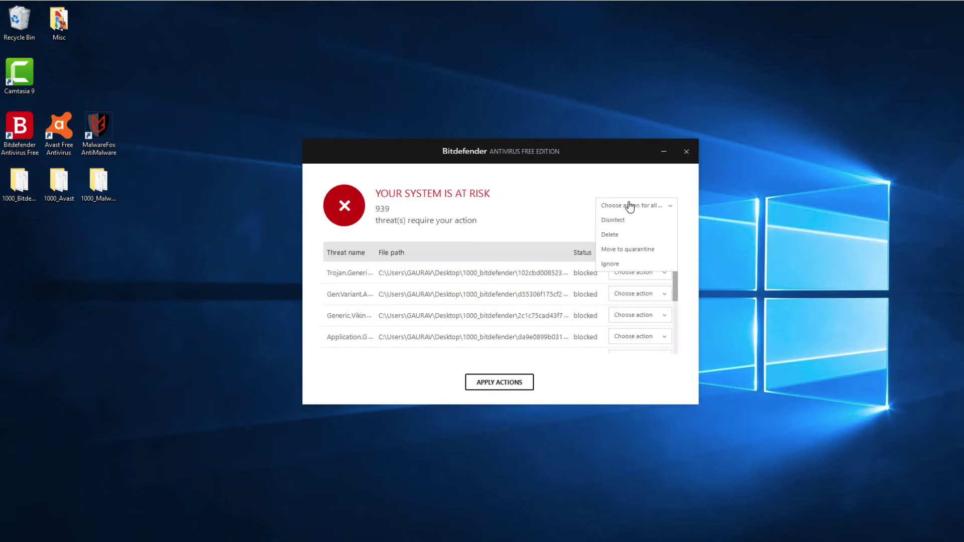
pyautogui.click(637, 249)
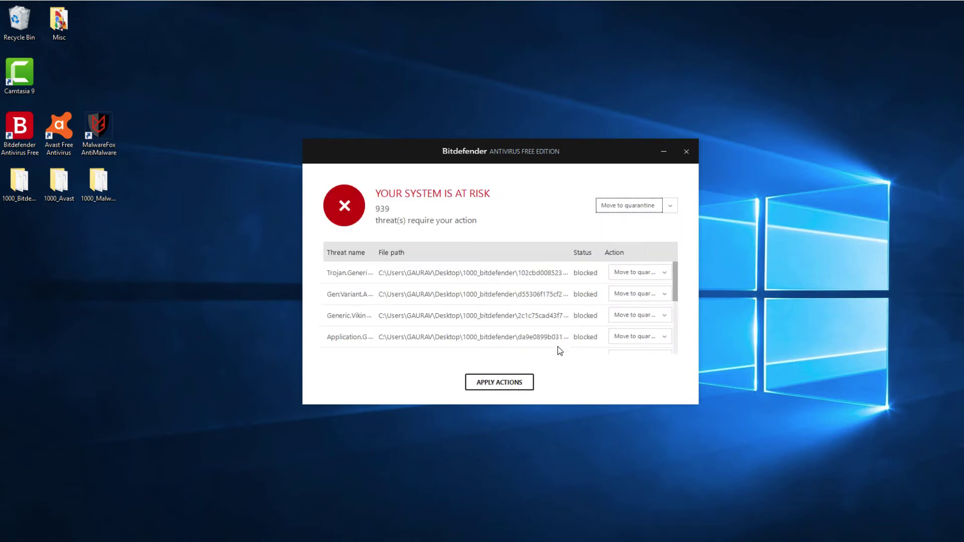
pyautogui.click(517, 383)
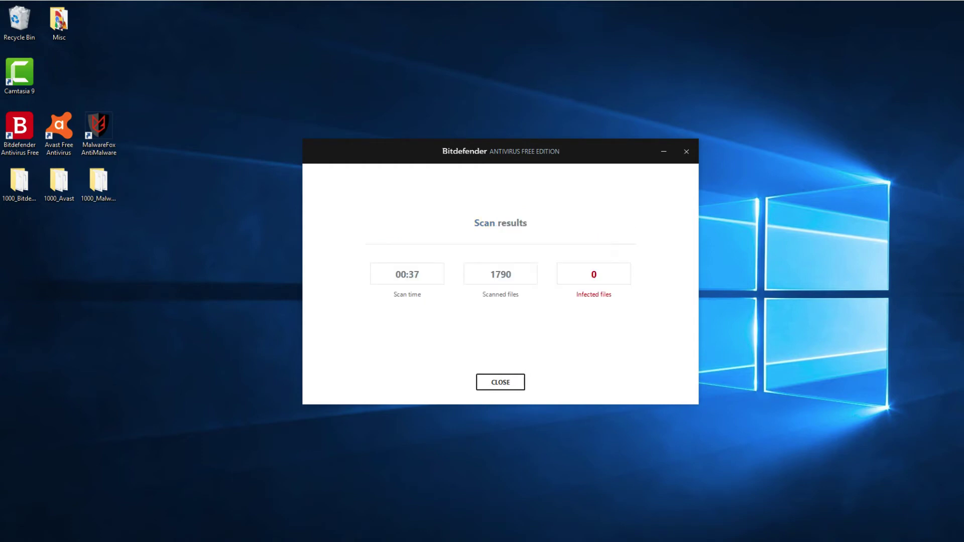
pyautogui.click(500, 383)
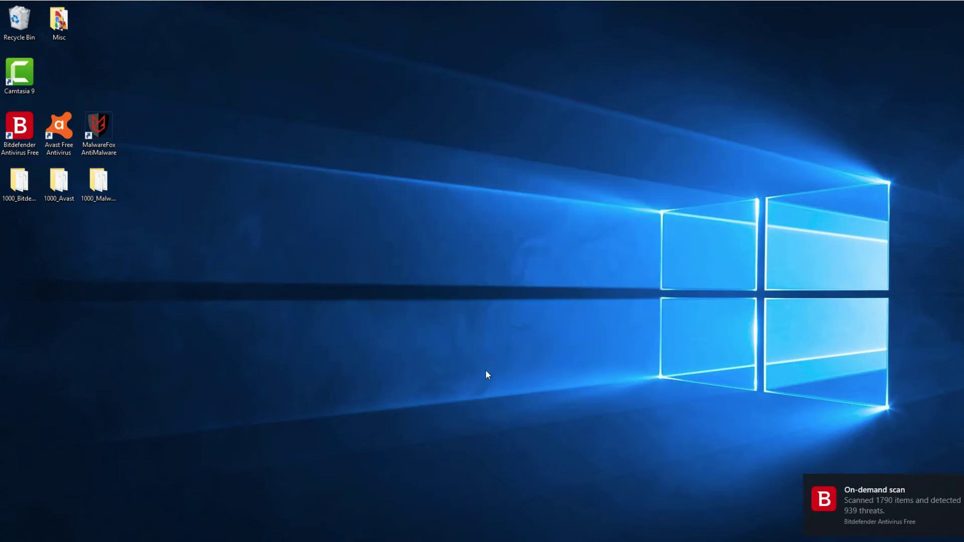
# - Scan 1000_Avast with Avast, resolving all 897 issues, then close Avast
pyautogui.rightClick(61, 174)
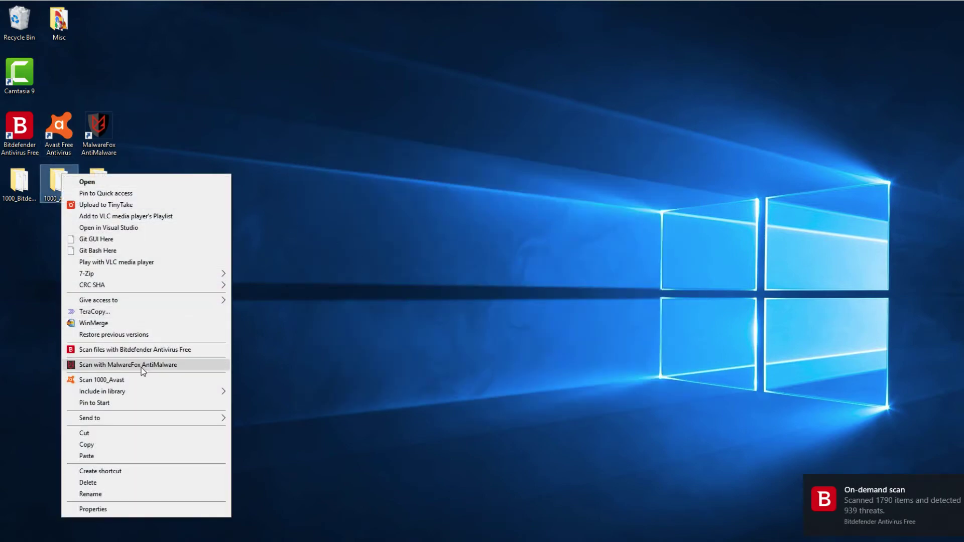
pyautogui.click(142, 380)
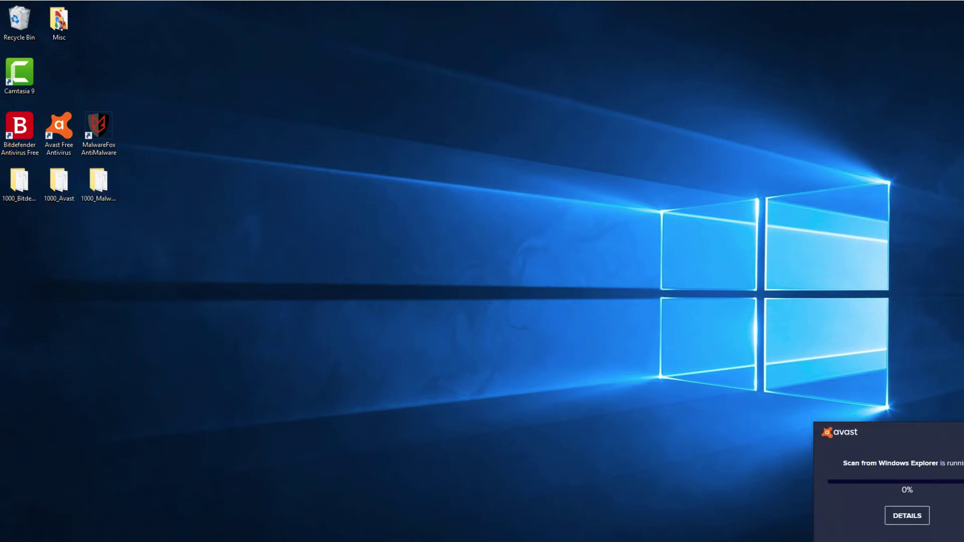
pyautogui.click(908, 508)
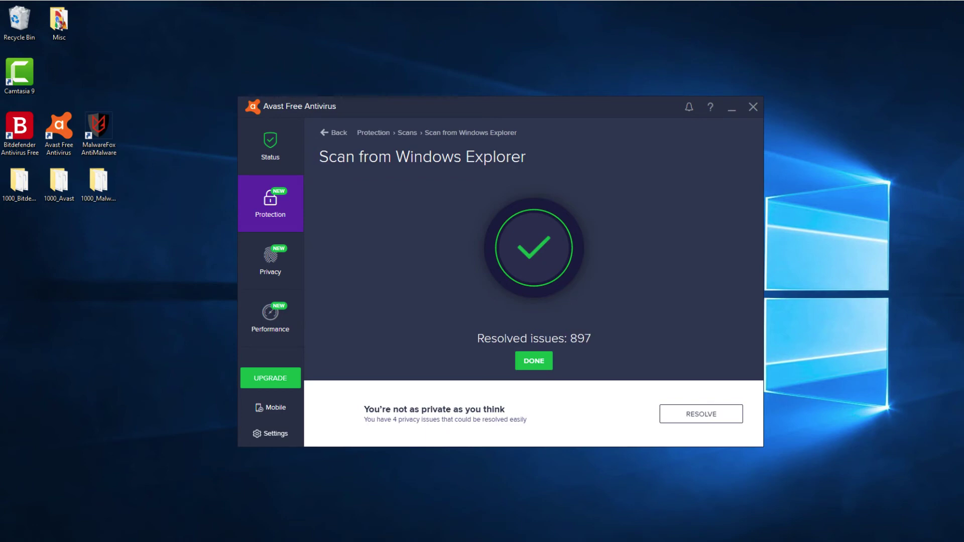
pyautogui.click(534, 362)
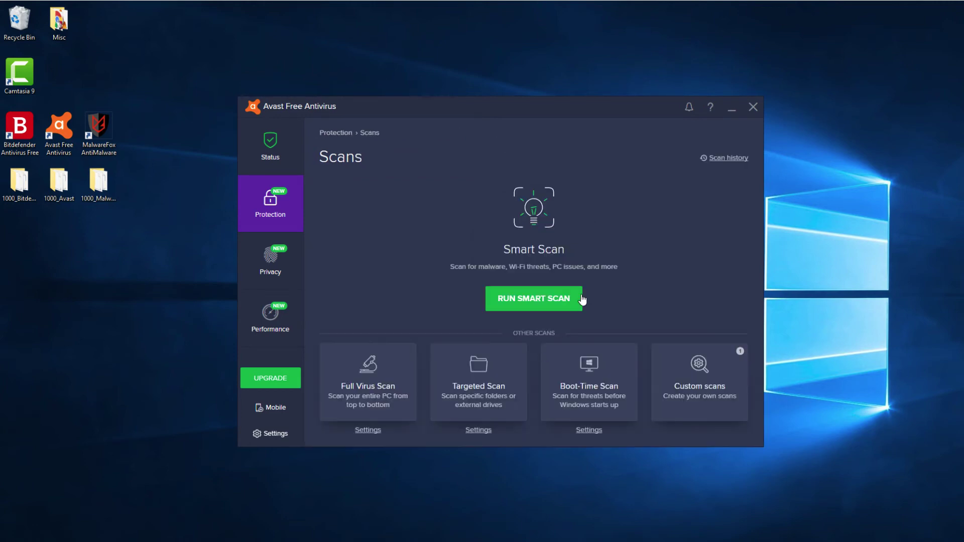
pyautogui.click(752, 106)
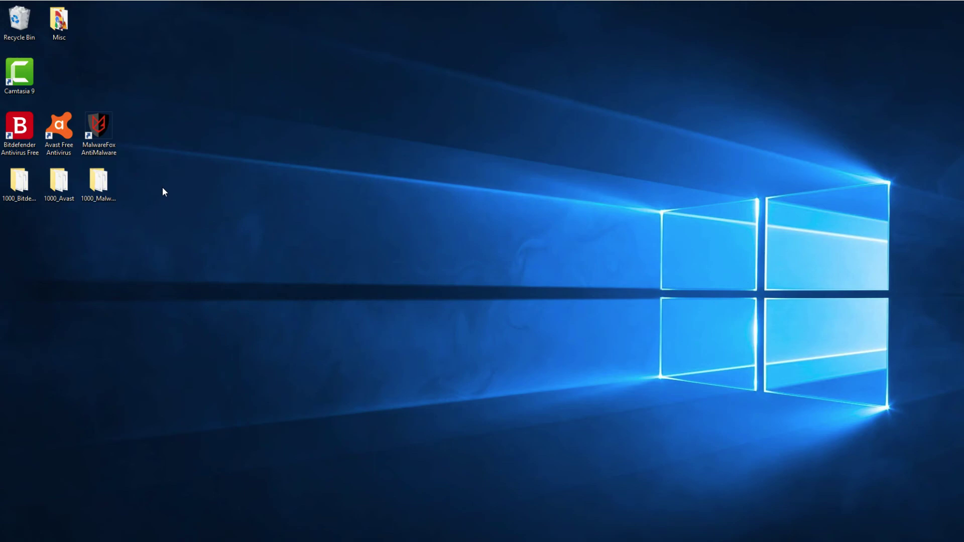
# - Scan 1000_Malwarefox with MalwareFox and quarantine the 978 detected files
pyautogui.rightClick(115, 186)
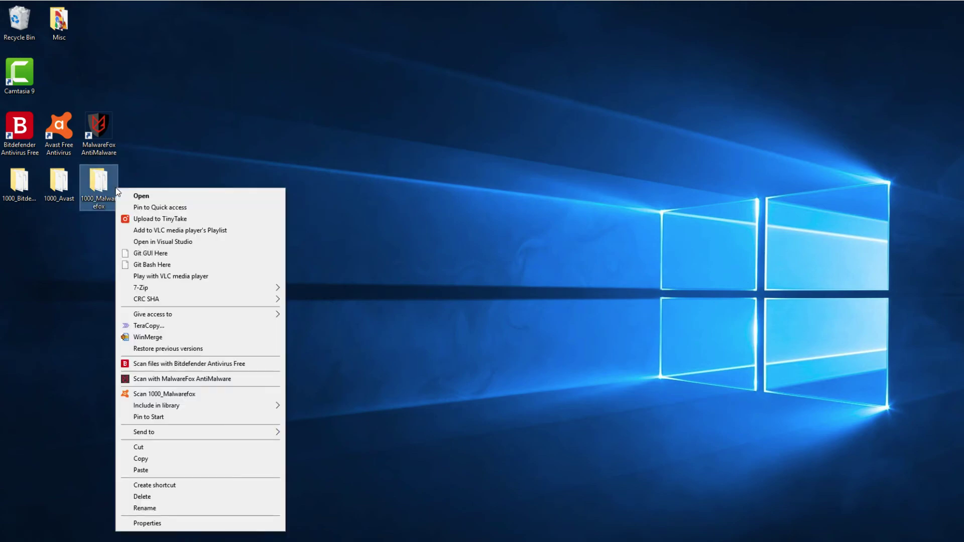
pyautogui.click(196, 379)
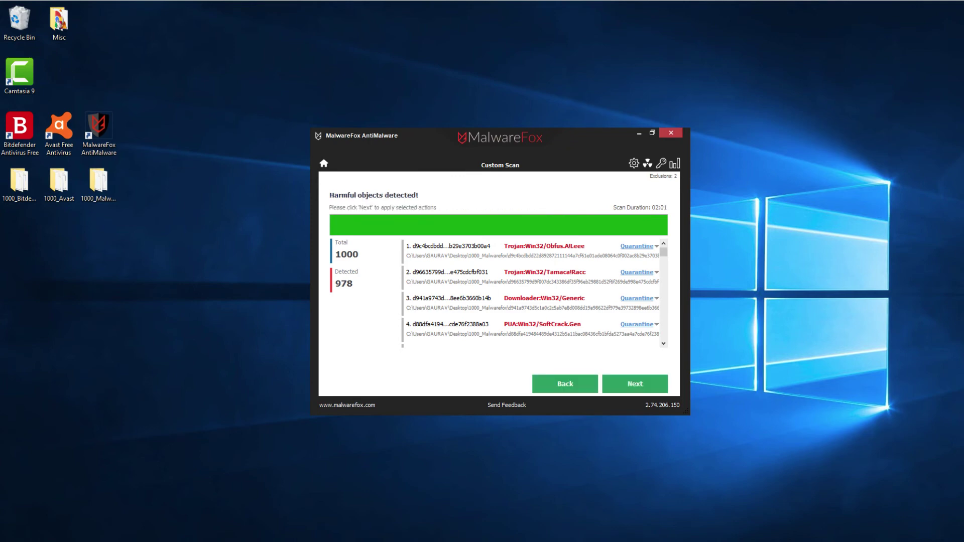
pyautogui.click(626, 385)
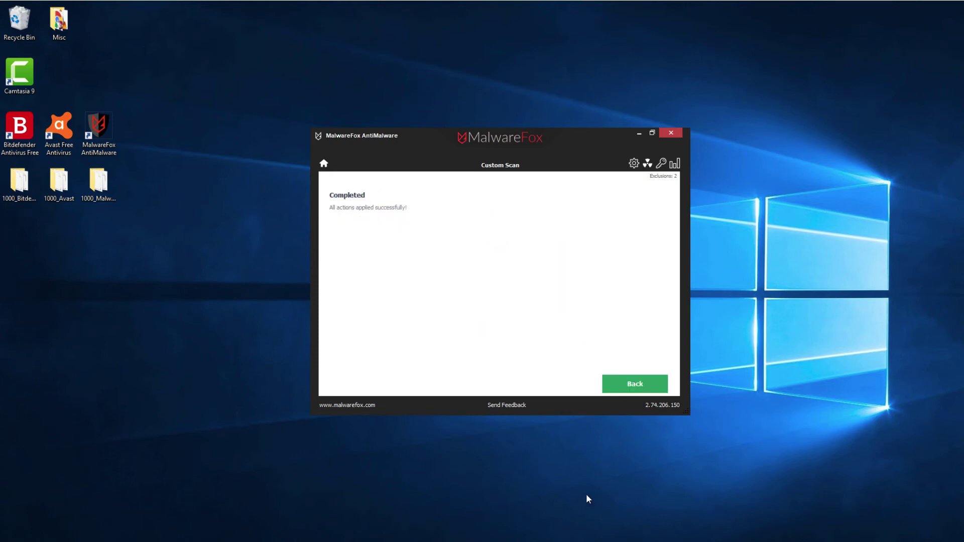
pyautogui.click(673, 134)
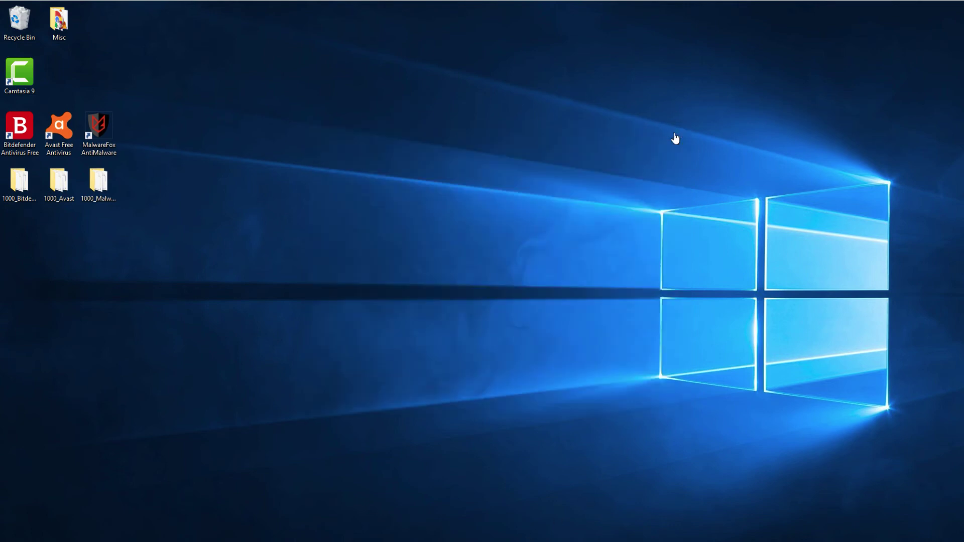
pyautogui.rightClick(20, 189)
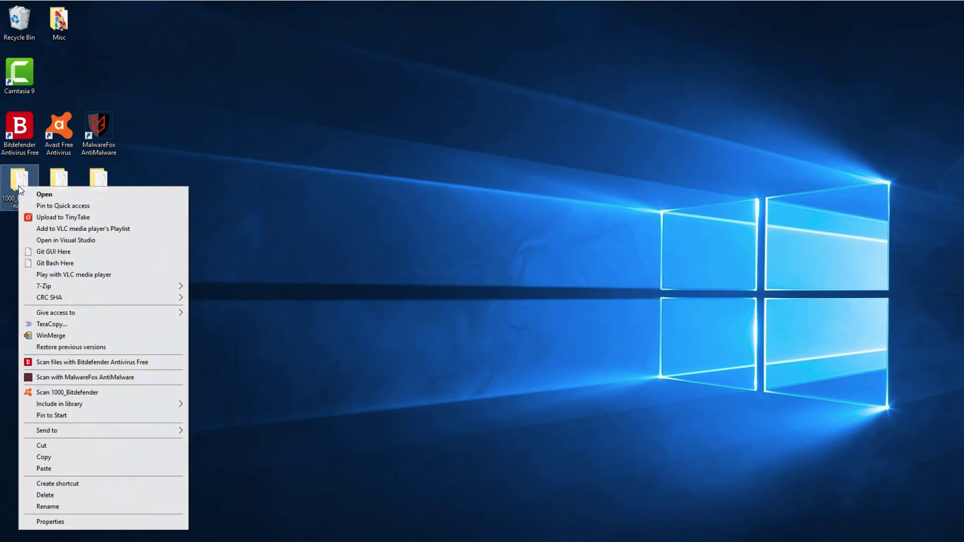
pyautogui.click(95, 521)
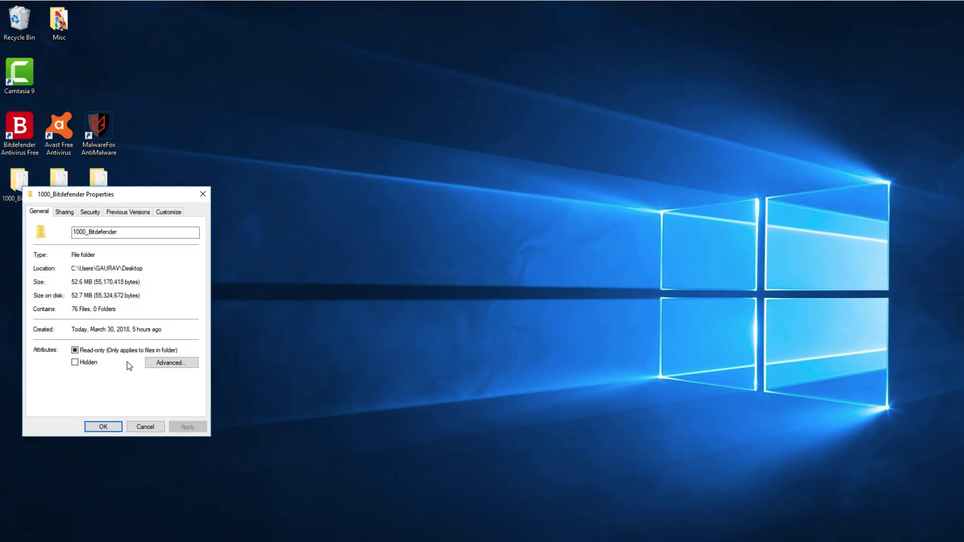
pyautogui.moveTo(118, 194); pyautogui.dragTo(289, 147)
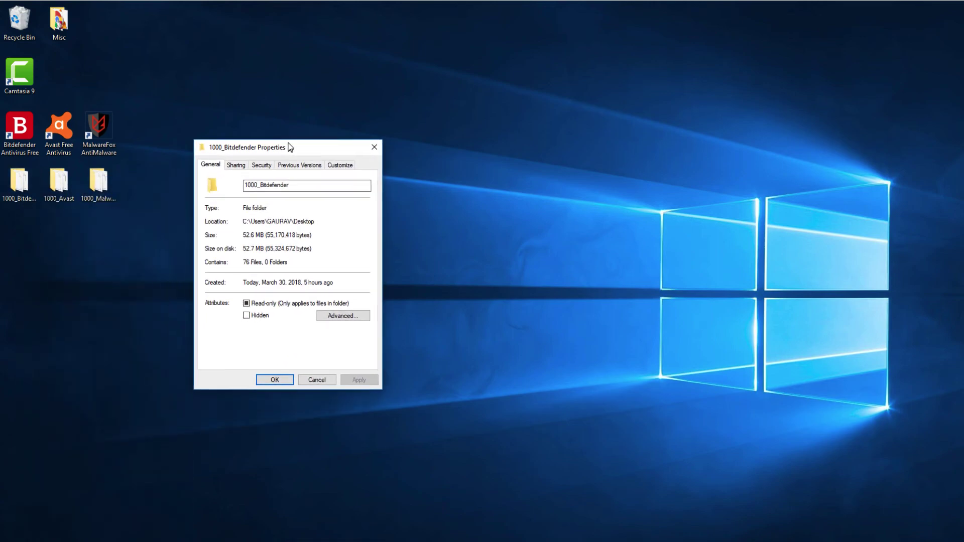
pyautogui.click(61, 185)
pyautogui.rightClick(68, 187)
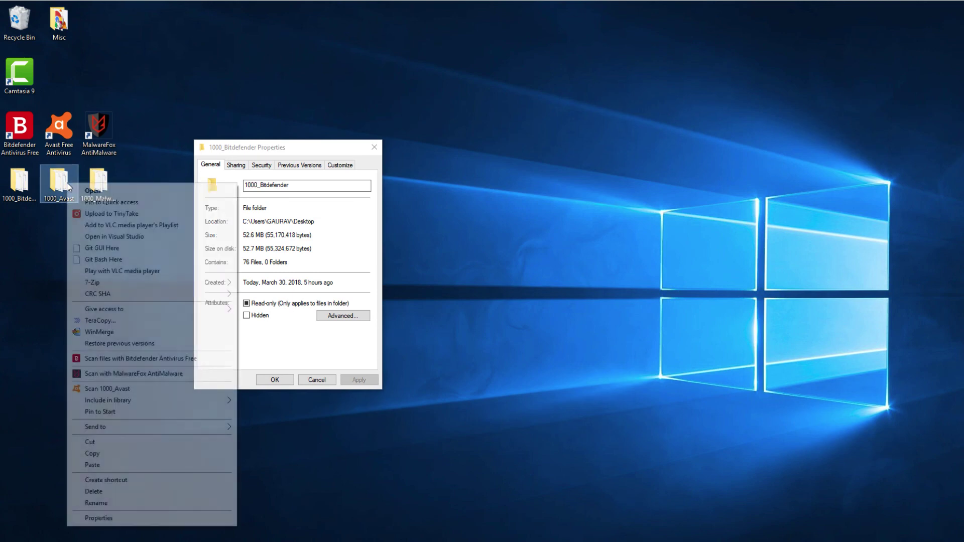
pyautogui.click(82, 520)
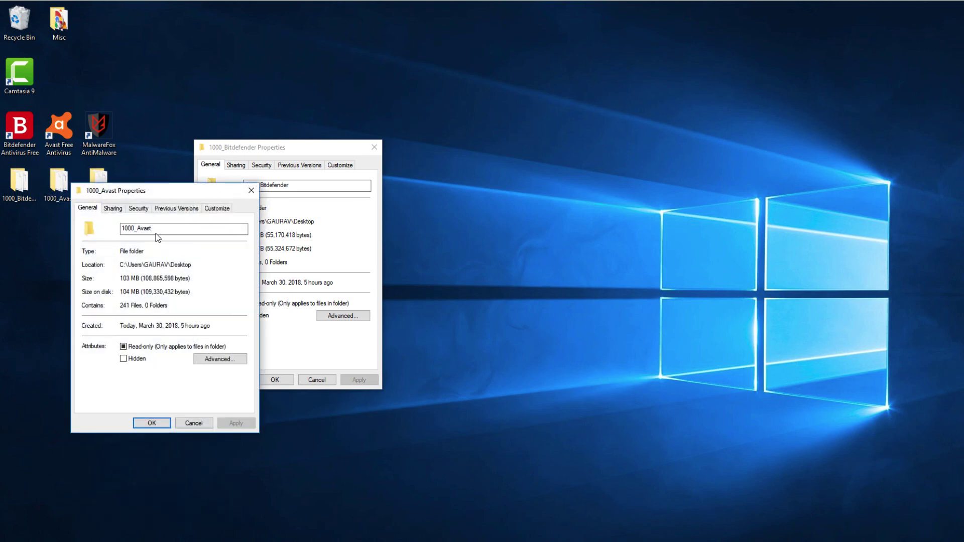
pyautogui.moveTo(154, 194); pyautogui.dragTo(519, 153)
pyautogui.click(103, 195)
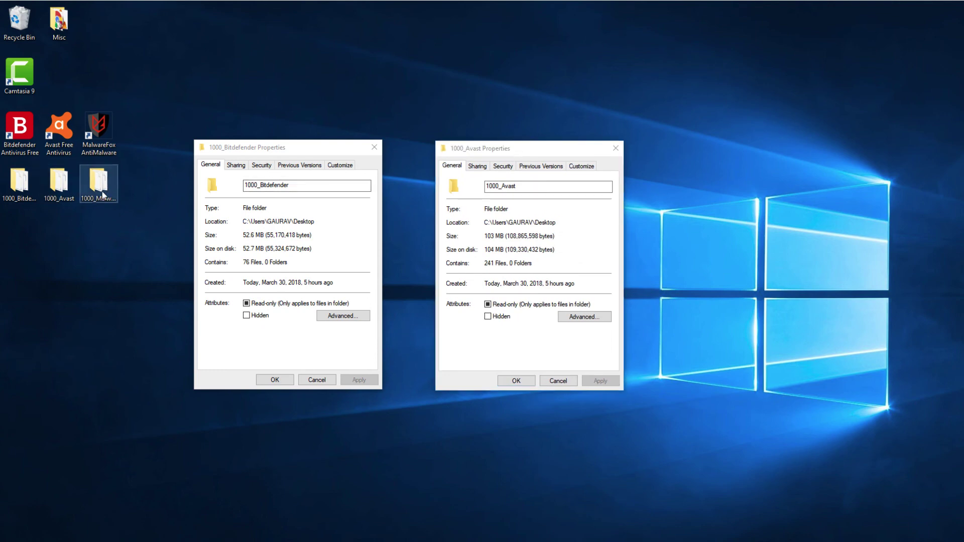
pyautogui.rightClick(104, 195)
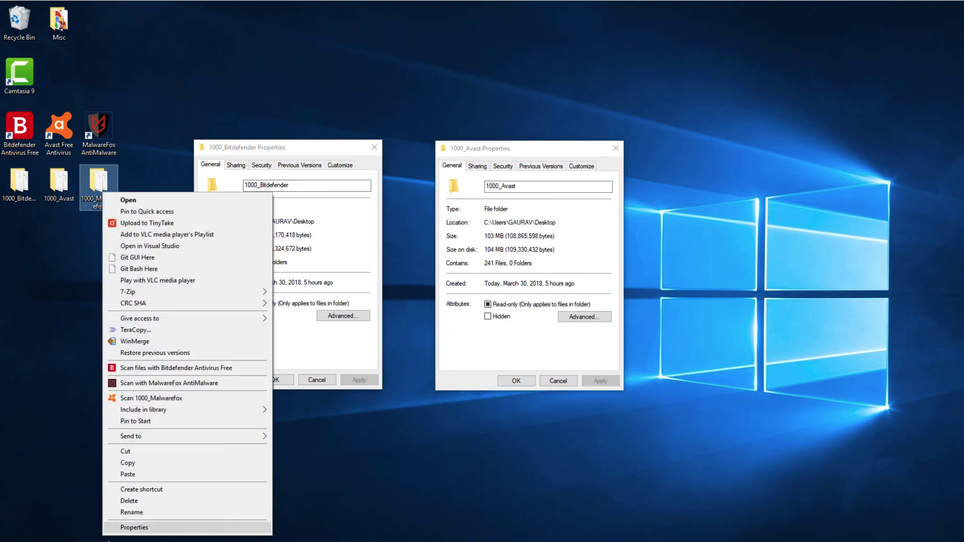
pyautogui.click(131, 530)
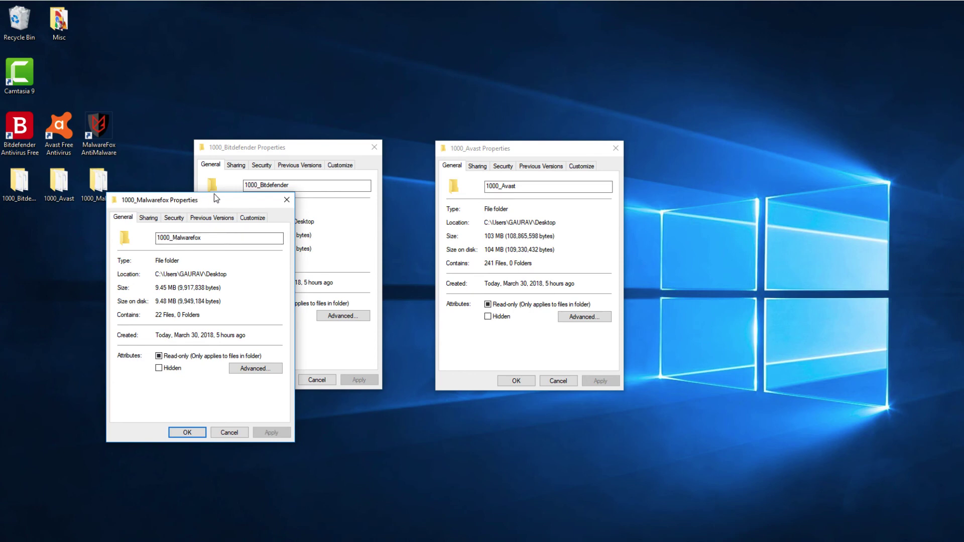
pyautogui.moveTo(216, 198); pyautogui.dragTo(763, 150)
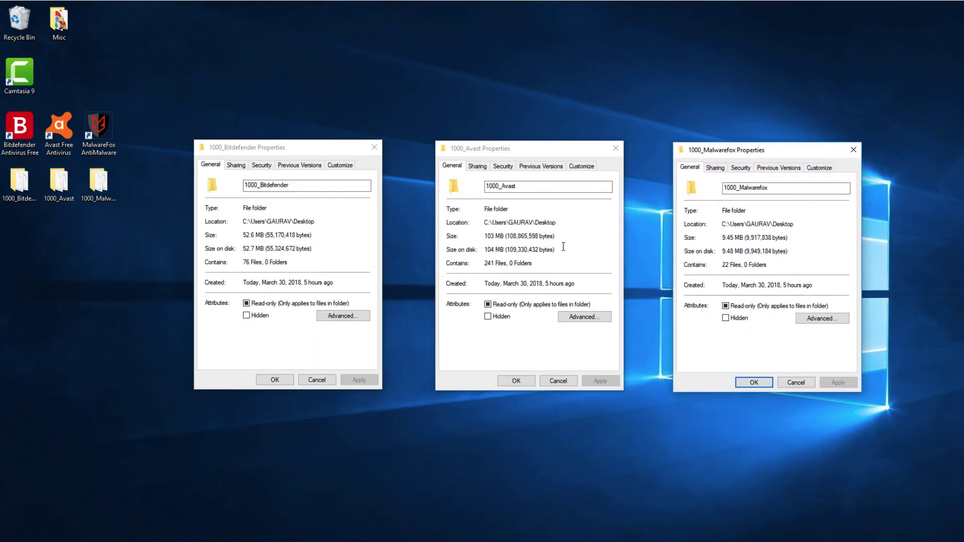
pyautogui.moveTo(243, 261); pyautogui.dragTo(295, 261)
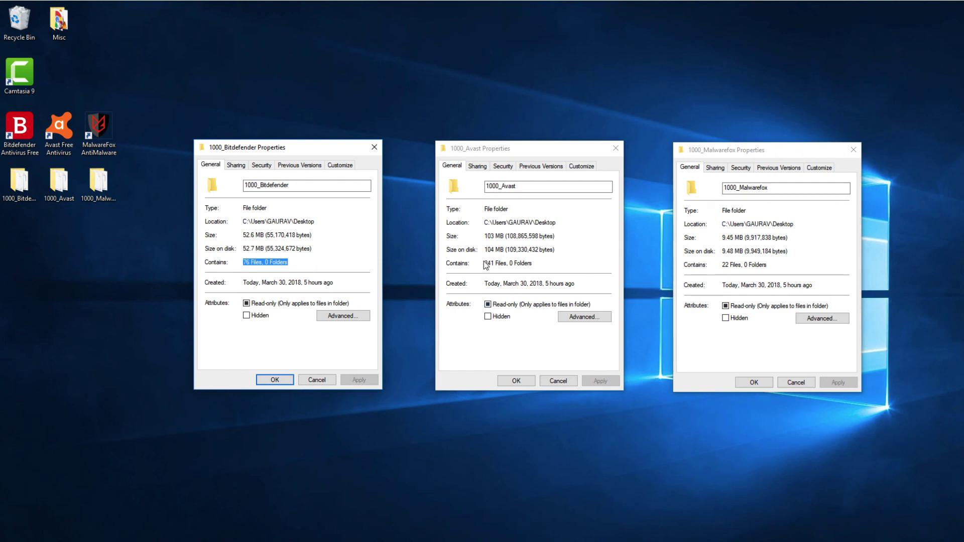
pyautogui.moveTo(484, 263); pyautogui.dragTo(541, 263)
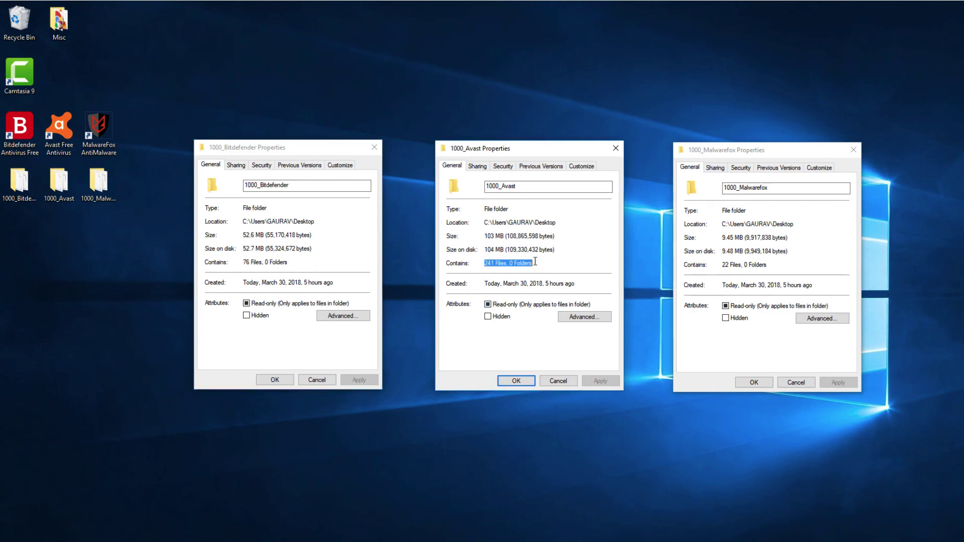
pyautogui.click(734, 265)
pyautogui.moveTo(723, 265); pyautogui.dragTo(769, 265)
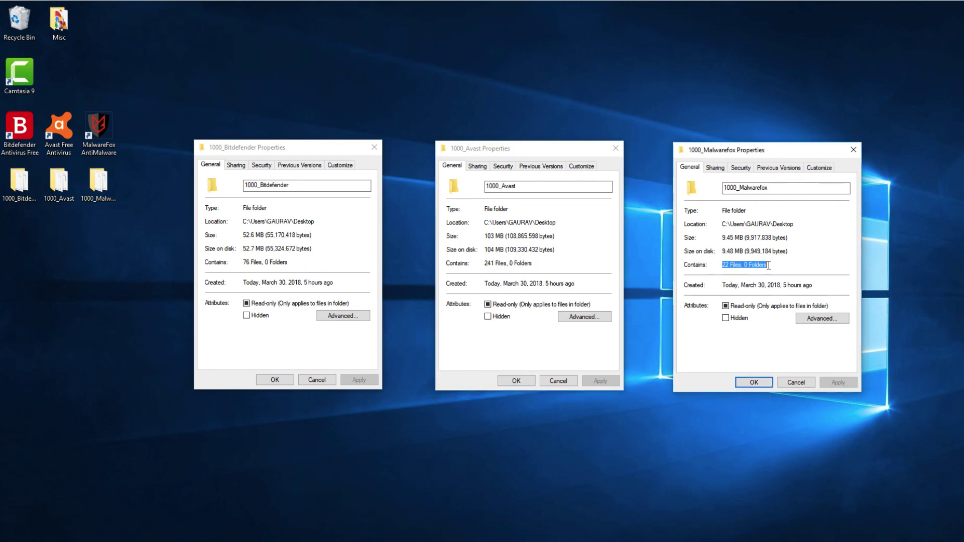
pyautogui.click(853, 149)
pyautogui.click(617, 150)
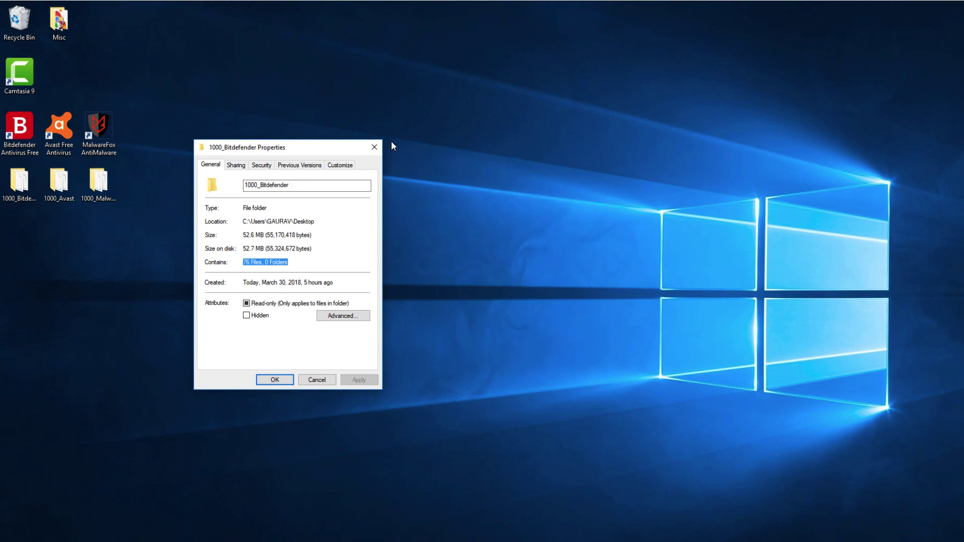
pyautogui.click(374, 148)
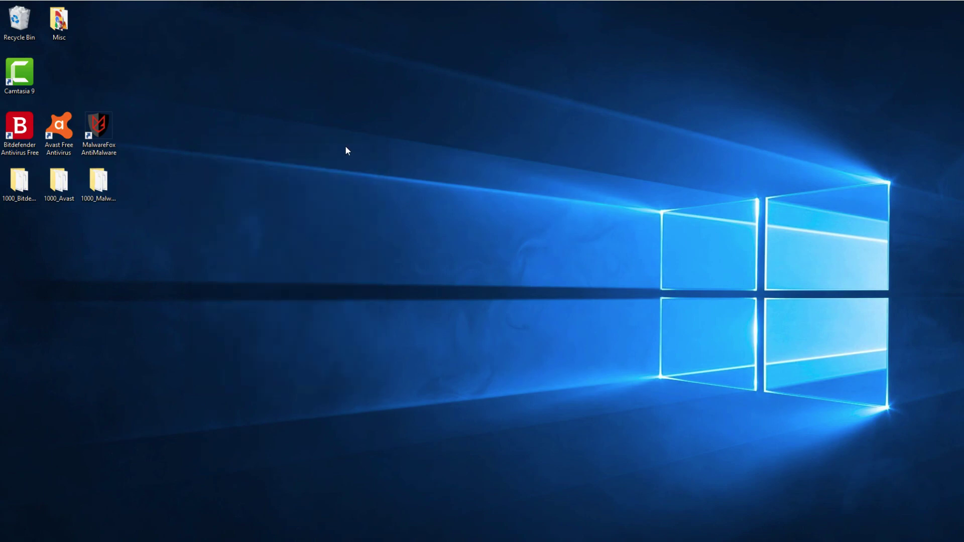